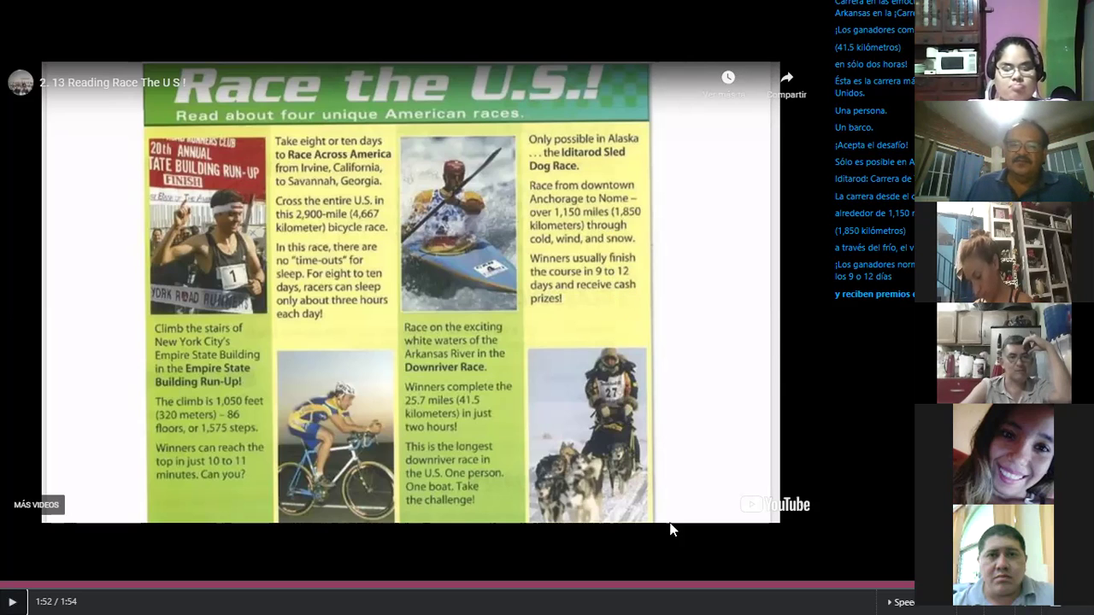
# Play the Race the U.S.! reading video to its end and exit full-screen view
pyautogui.click(13, 602)
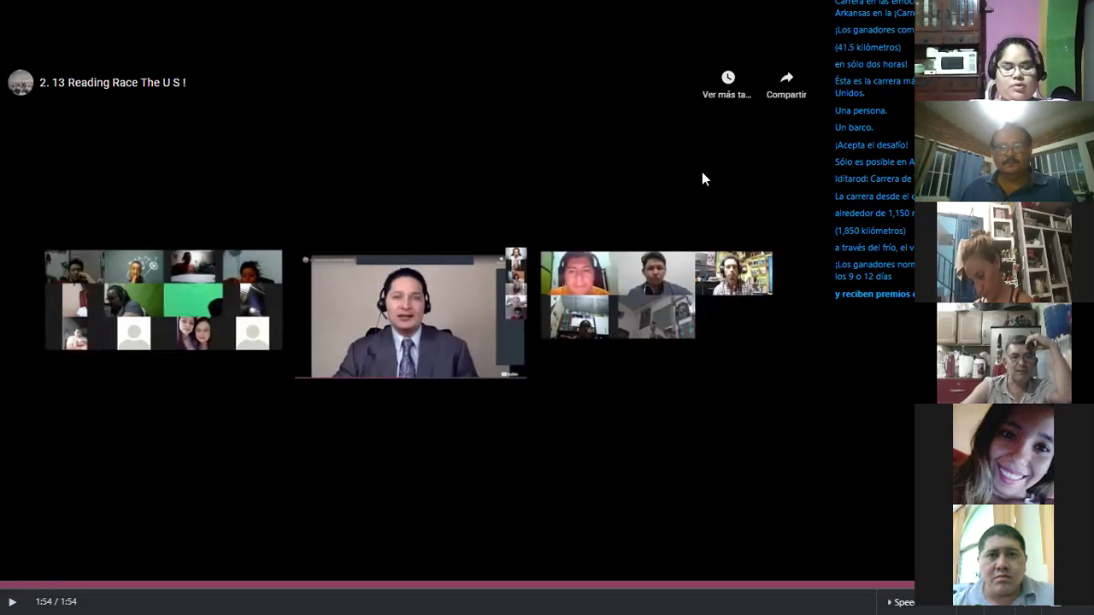
pyautogui.press('Escape')
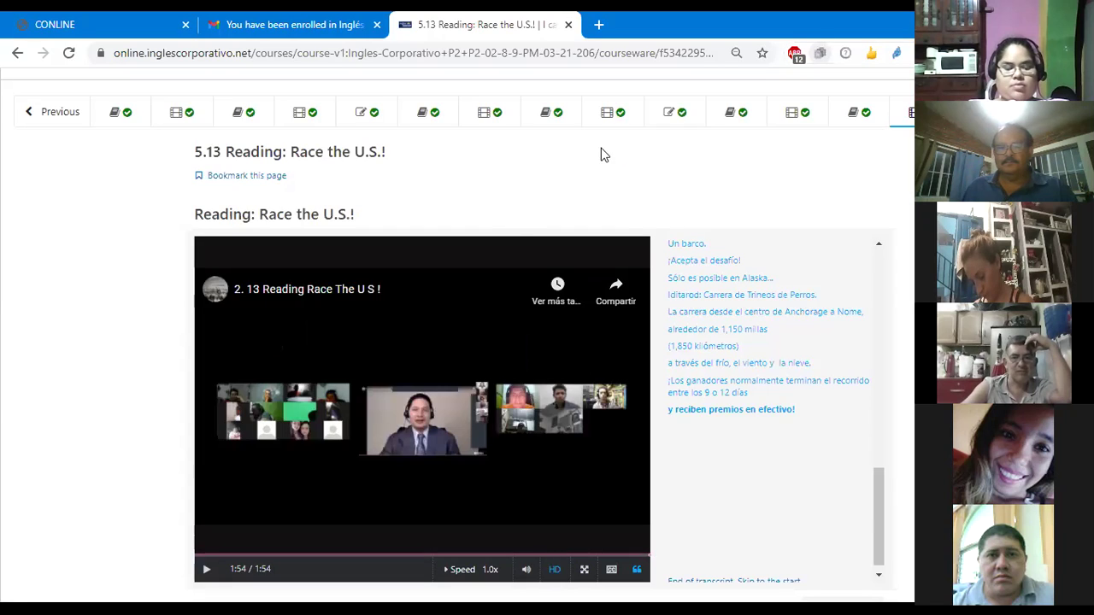
pyautogui.scroll(2, 611, 180)
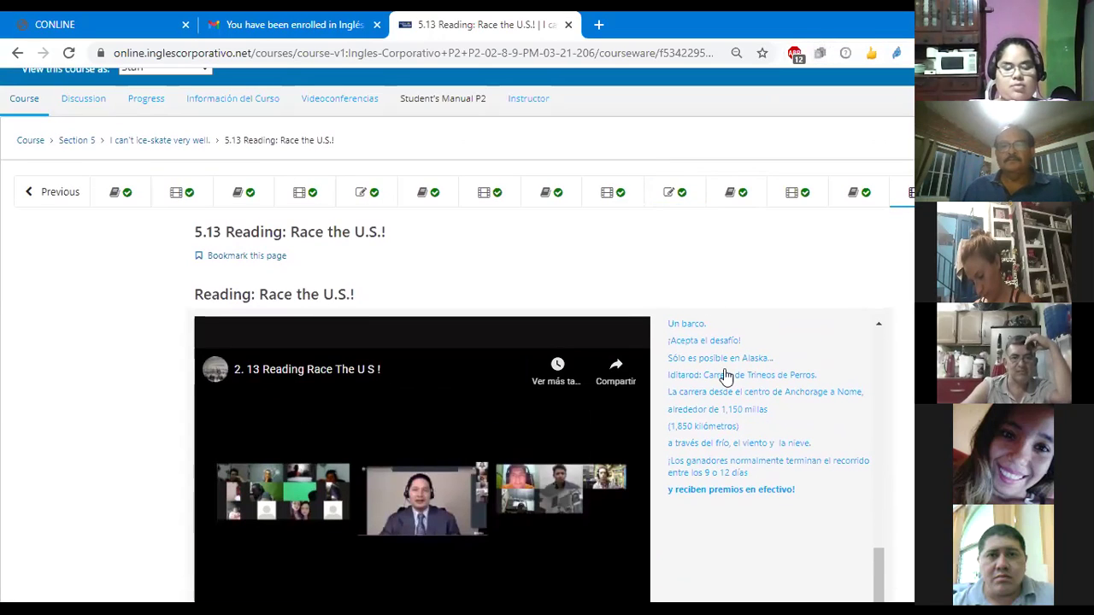
pyautogui.scroll(-3, 577, 564)
pyautogui.scroll(-2, 472, 485)
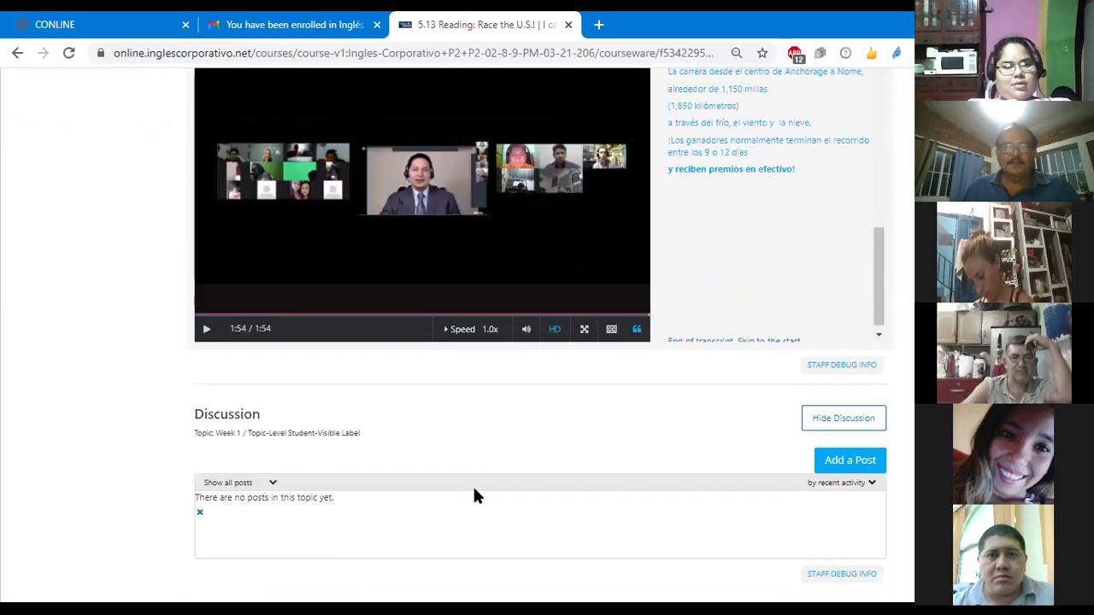
# Open the 5.14 Knowledge Check and review its instructions and the Empire State Building Run-Up example
pyautogui.scroll(5, 475, 470)
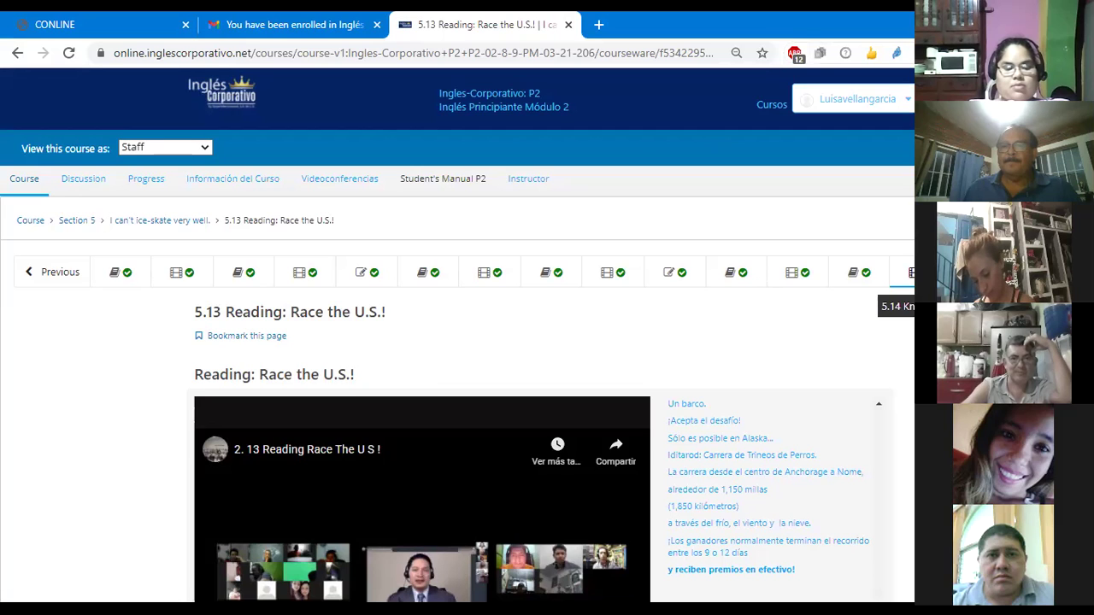
pyautogui.click(911, 272)
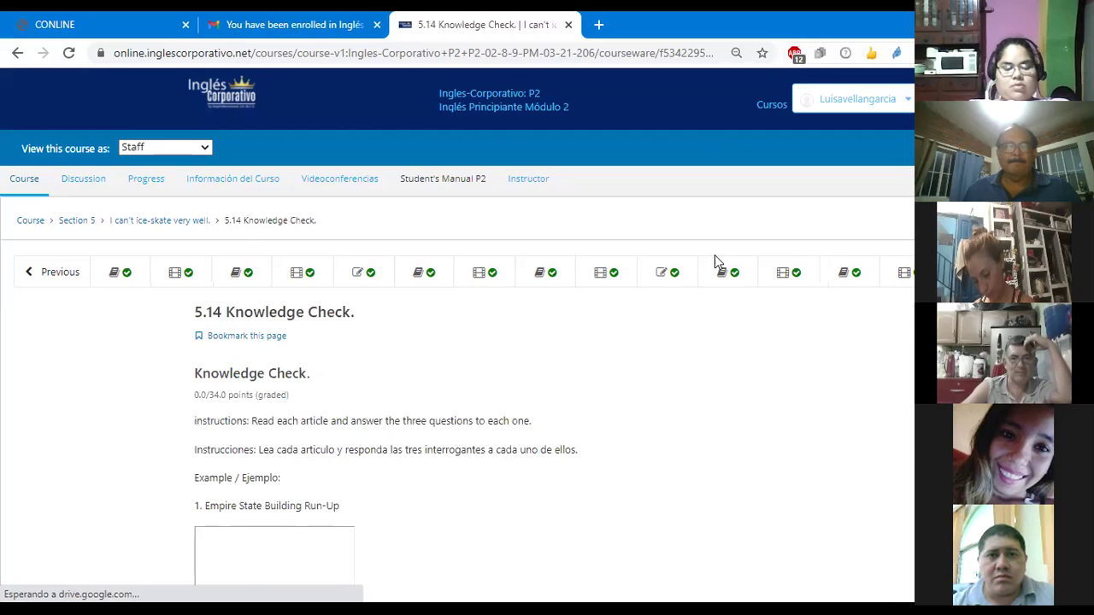
pyautogui.scroll(-3, 638, 303)
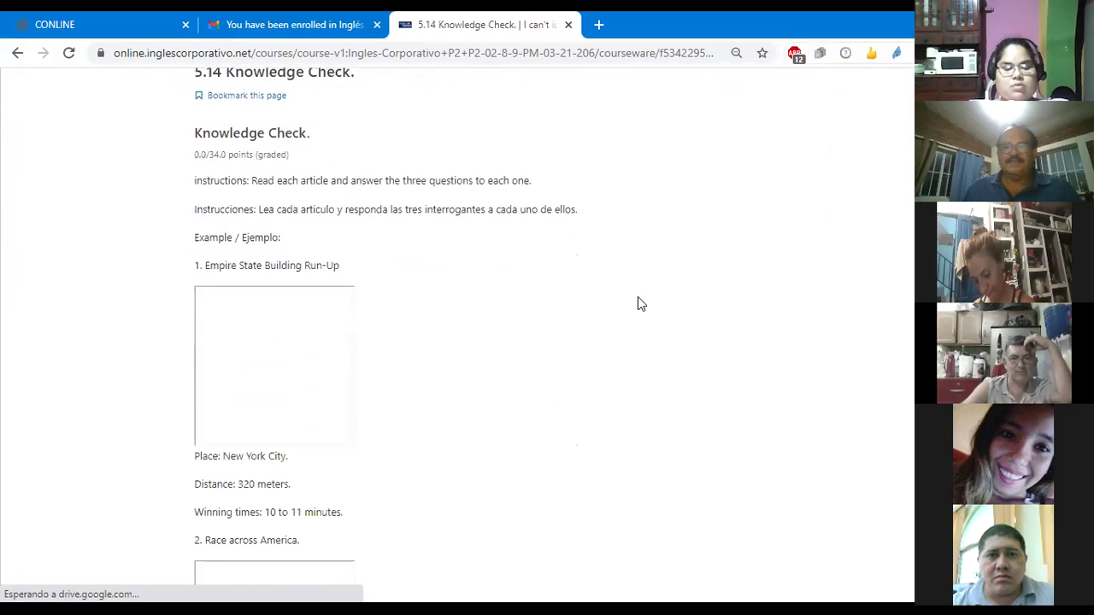
pyautogui.scroll(-1, 638, 303)
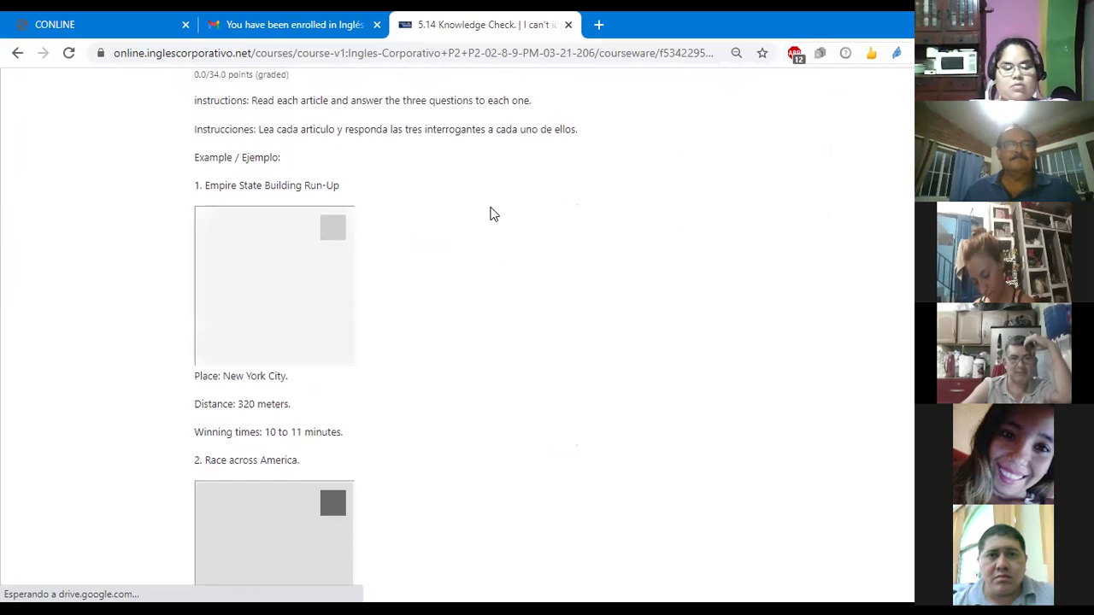
pyautogui.scroll(1, 492, 214)
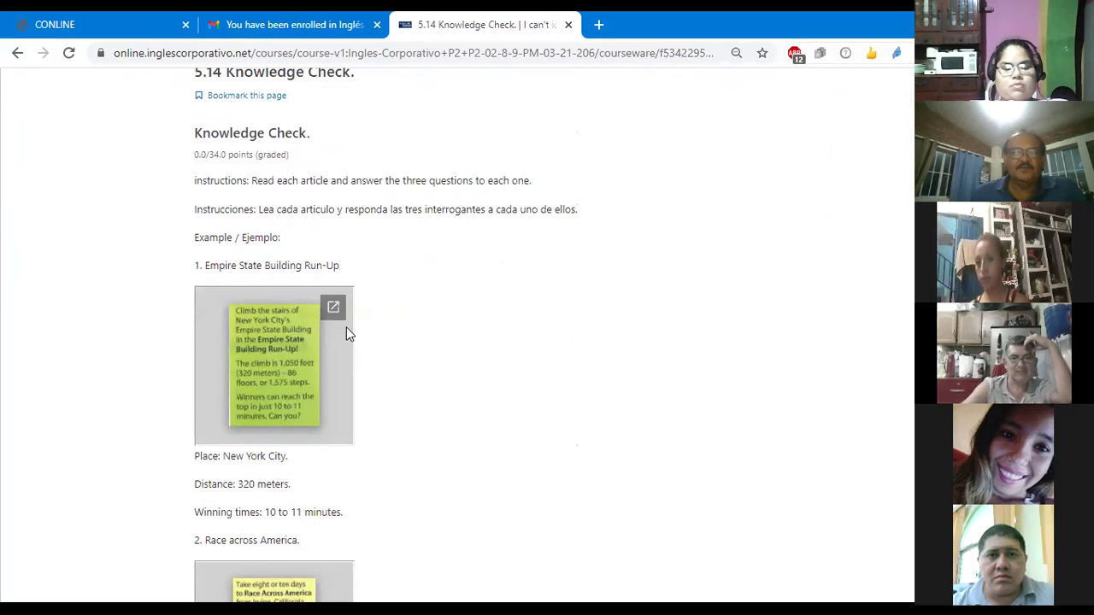
pyautogui.scroll(-1, 471, 376)
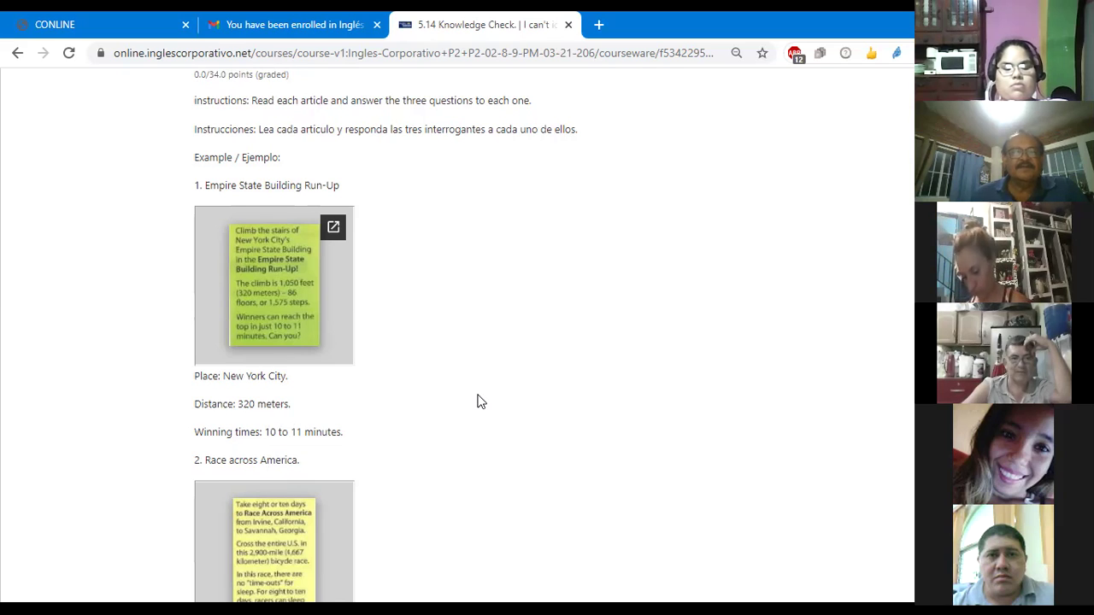
pyautogui.scroll(-3, 481, 401)
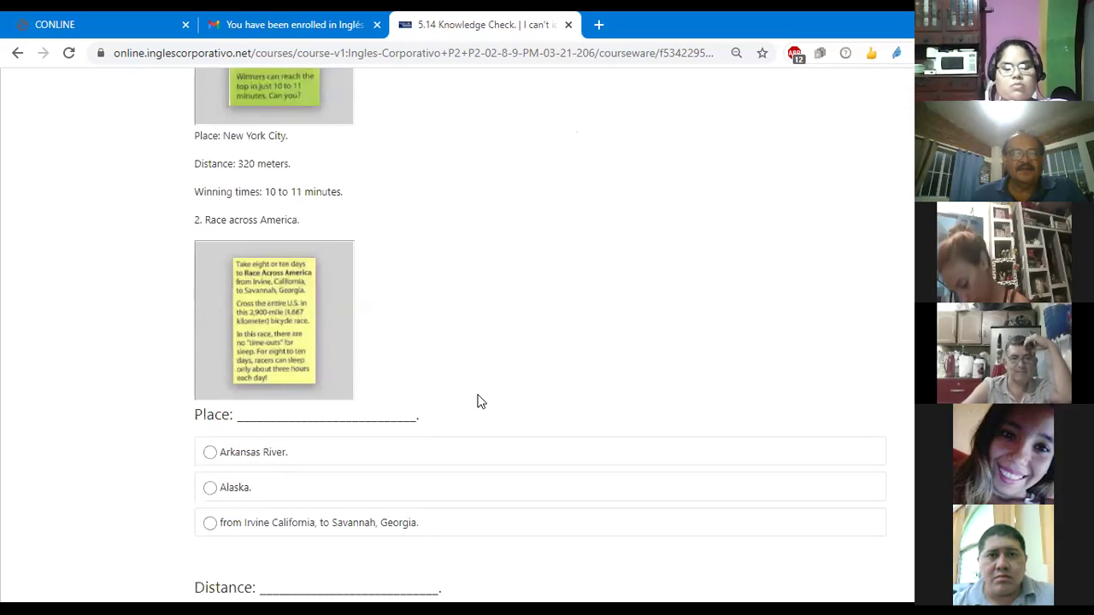
pyautogui.scroll(1, 435, 313)
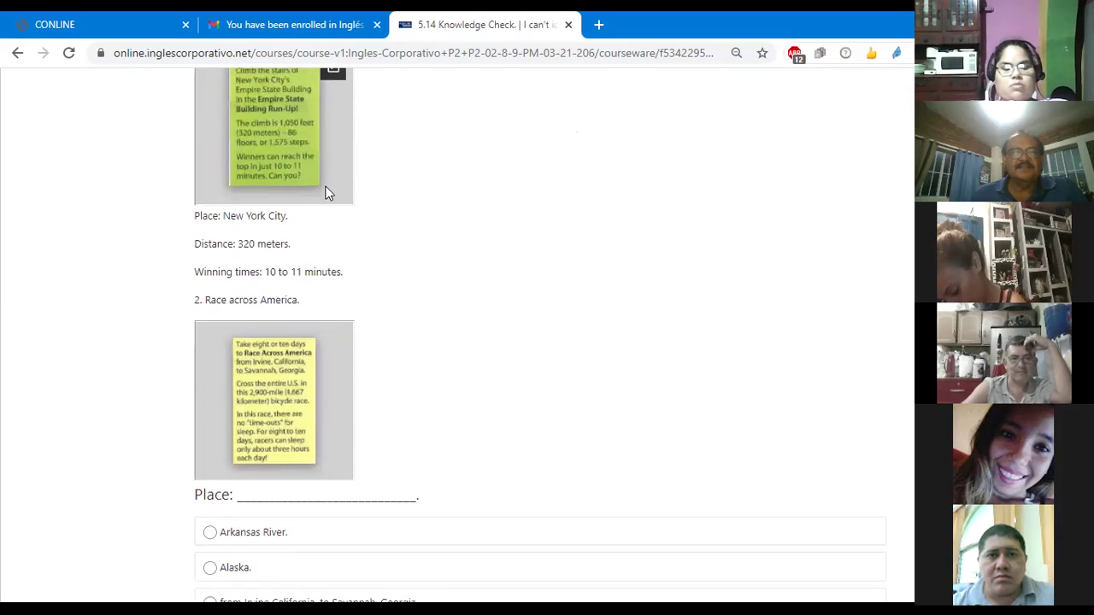
# For Race across America, answer the place as from Irvine California, to Savannah, Georgia and the distance as 2,900 miles (4,667 kilometers)
pyautogui.scroll(-2, 524, 350)
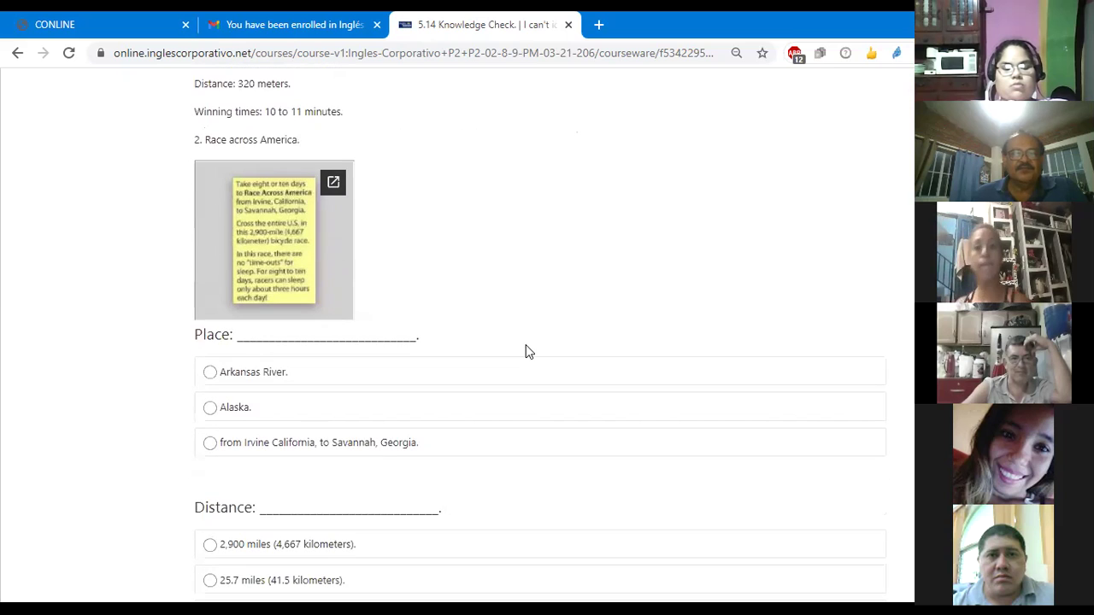
pyautogui.scroll(-1, 527, 352)
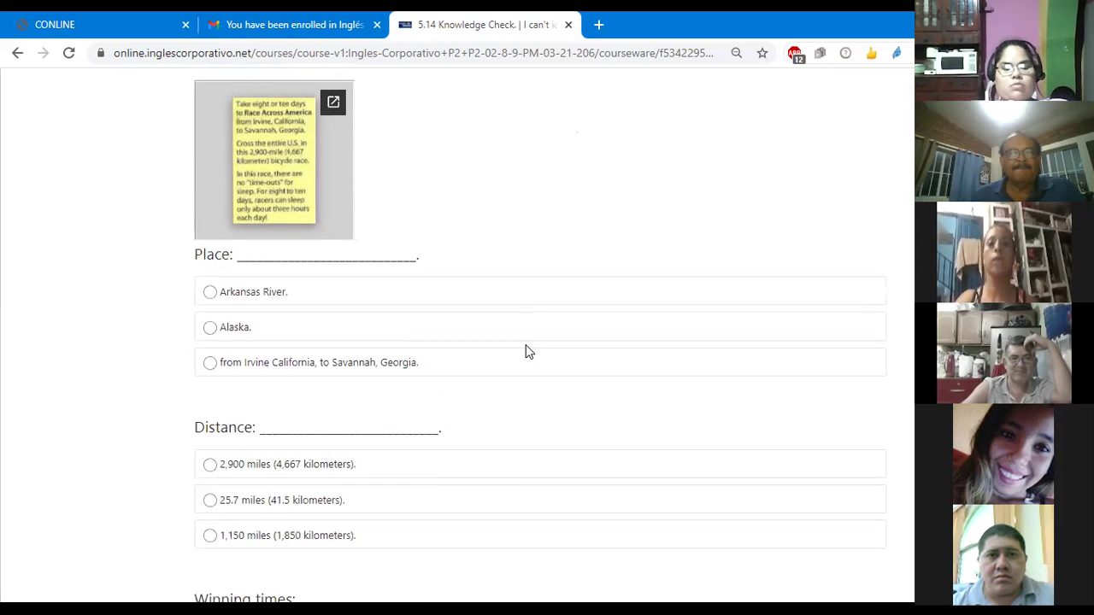
pyautogui.scroll(2, 527, 351)
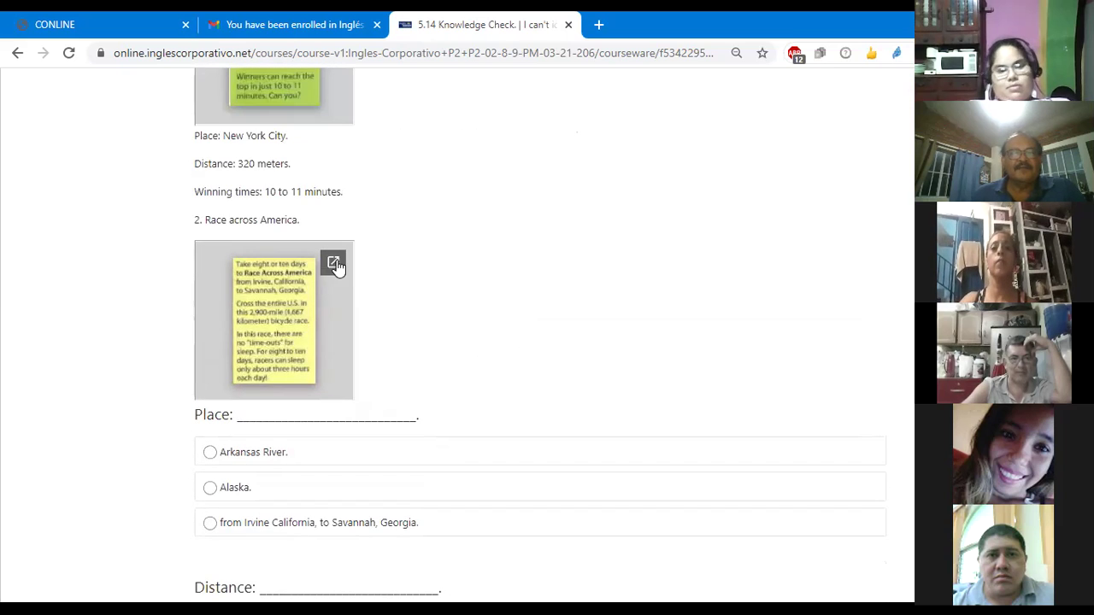
pyautogui.scroll(-2, 481, 310)
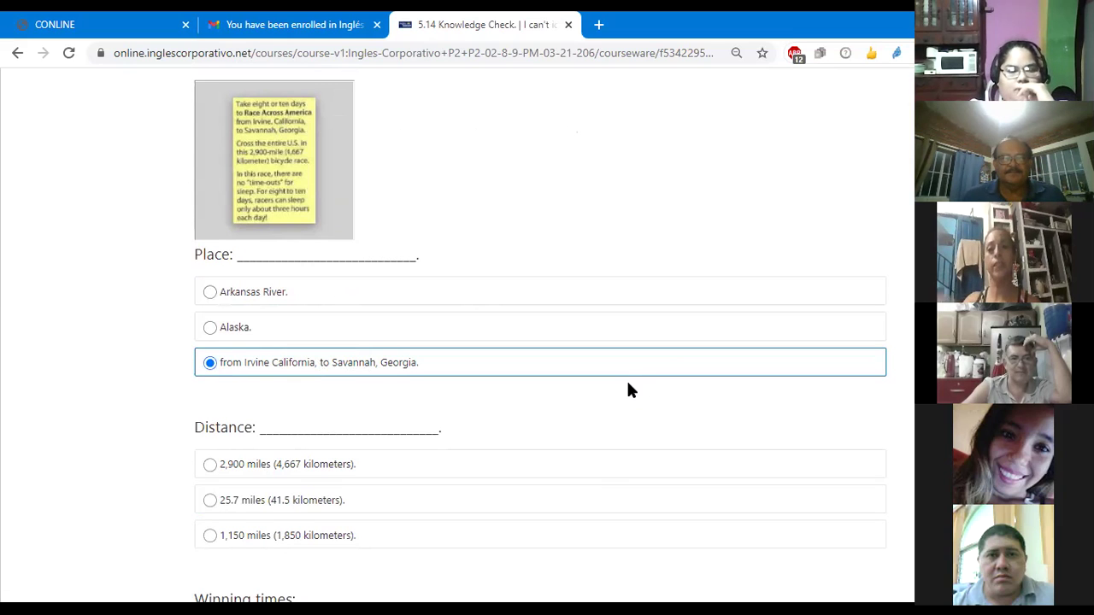
pyautogui.scroll(-1, 628, 385)
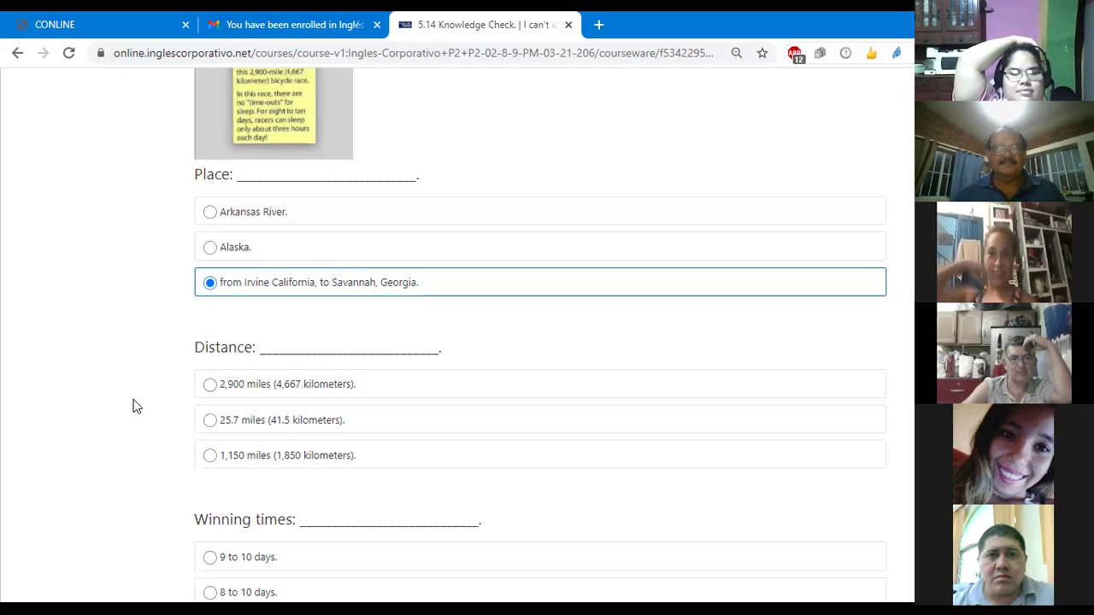
pyautogui.click(212, 390)
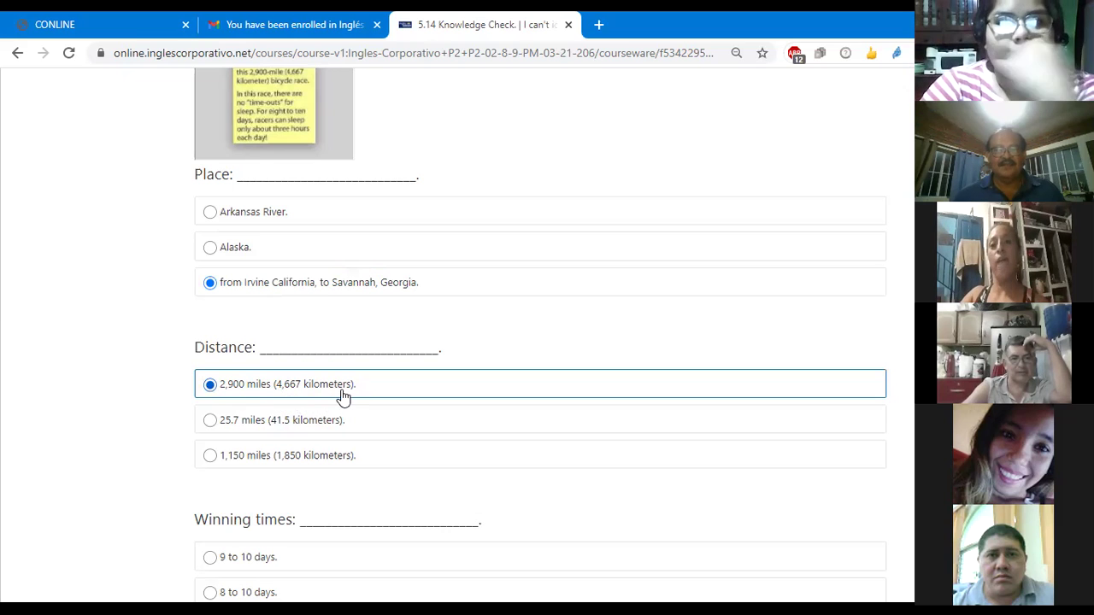
# Answer the winning times question for Race across America with 8 to 10 days
pyautogui.scroll(-1, 341, 397)
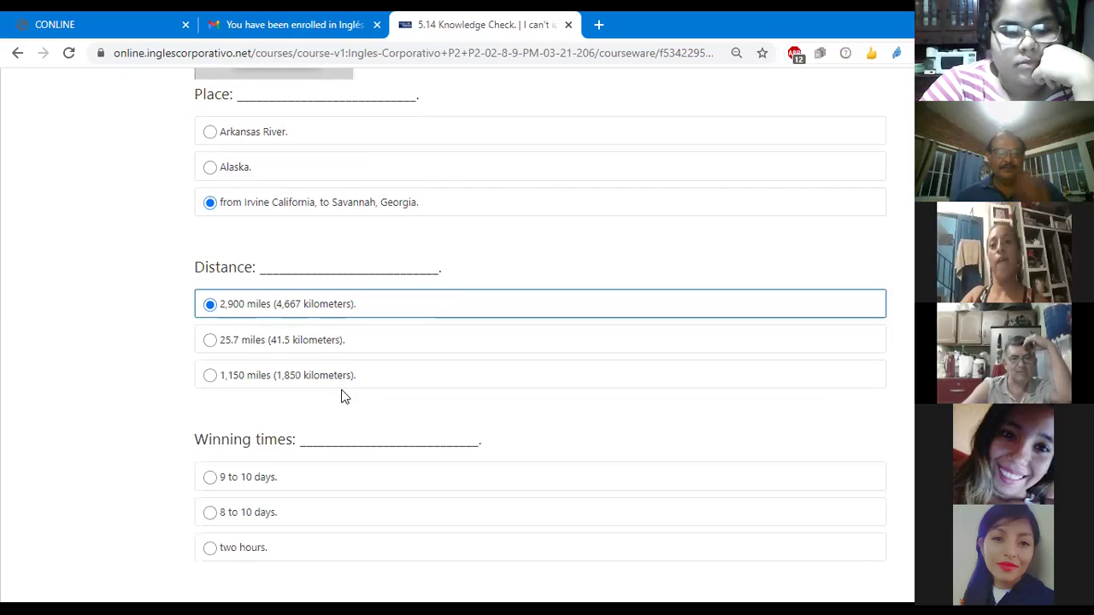
pyautogui.scroll(-1, 342, 398)
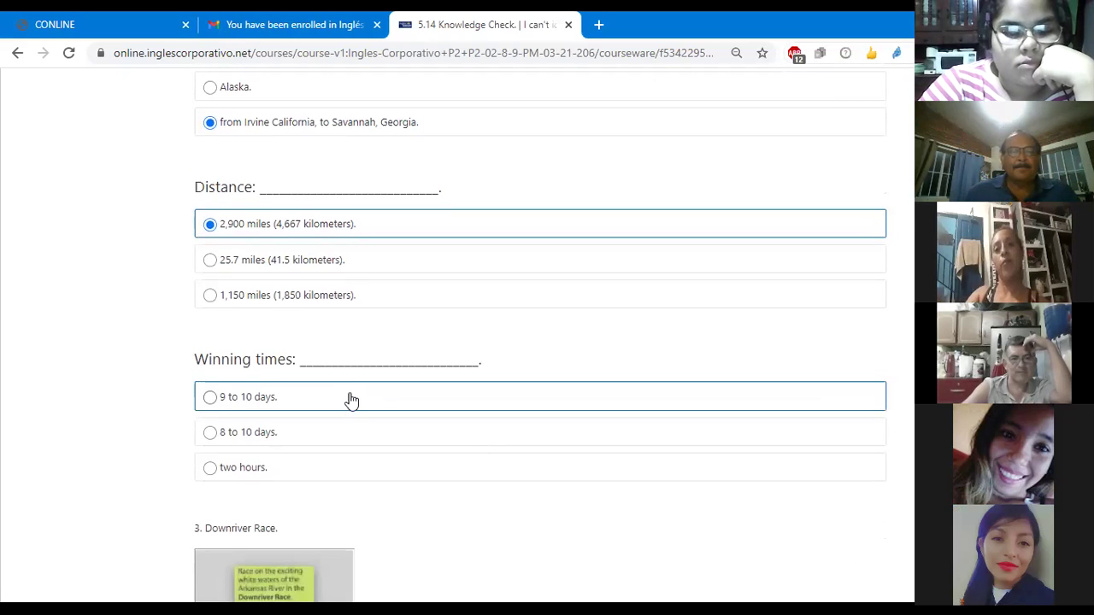
pyautogui.scroll(-1, 352, 401)
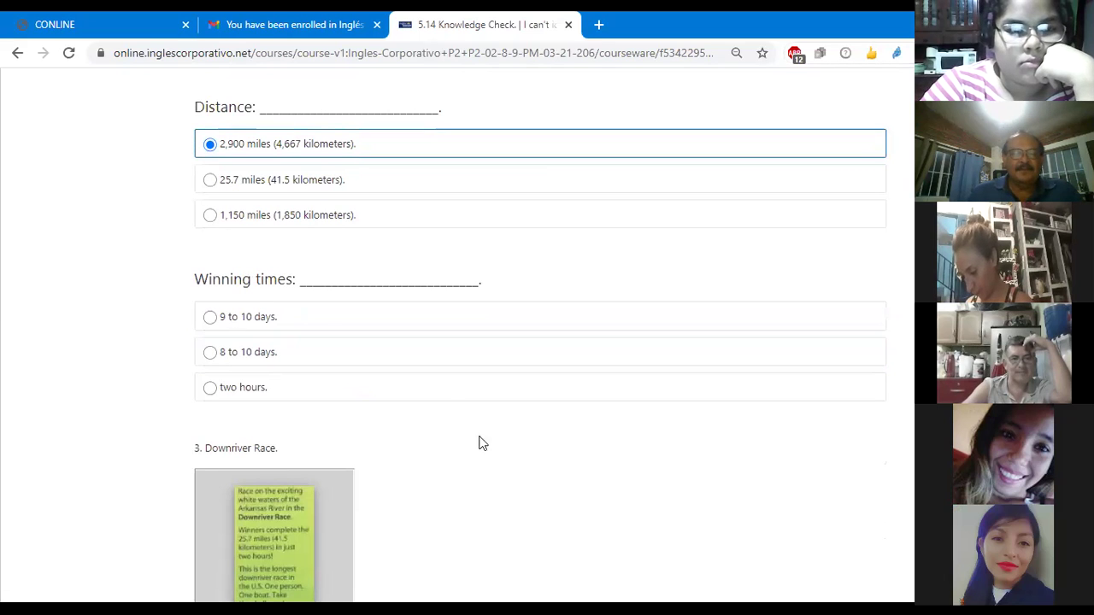
pyautogui.click(211, 353)
pyautogui.scroll(1, 416, 379)
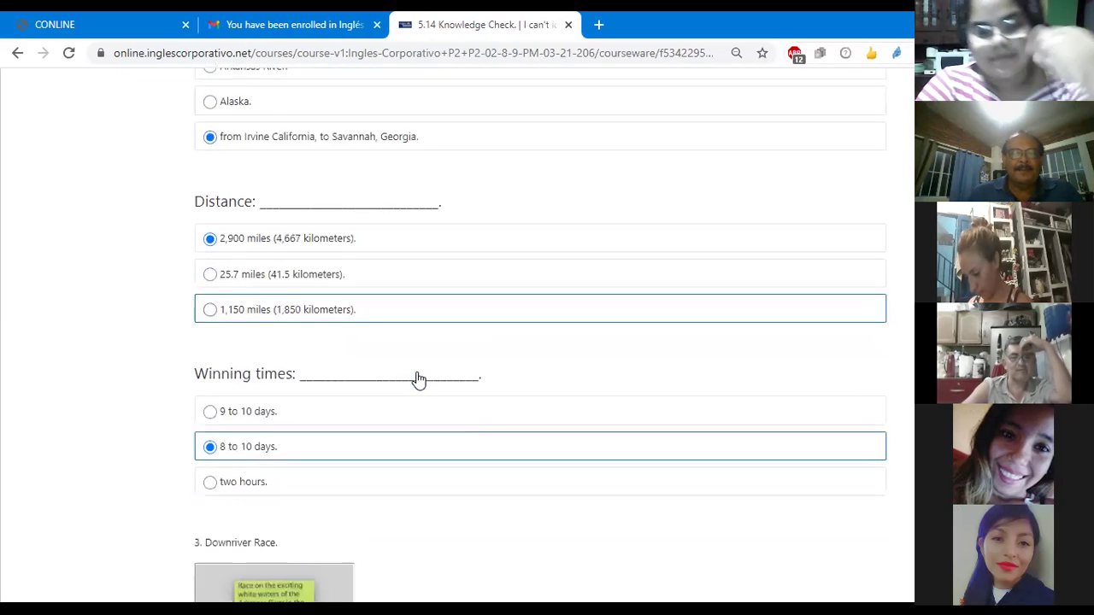
# For the Downriver Race, answer the place as Arkansas River and the distance as 25.7 miles (41.5 kilometers)
pyautogui.scroll(-3, 419, 379)
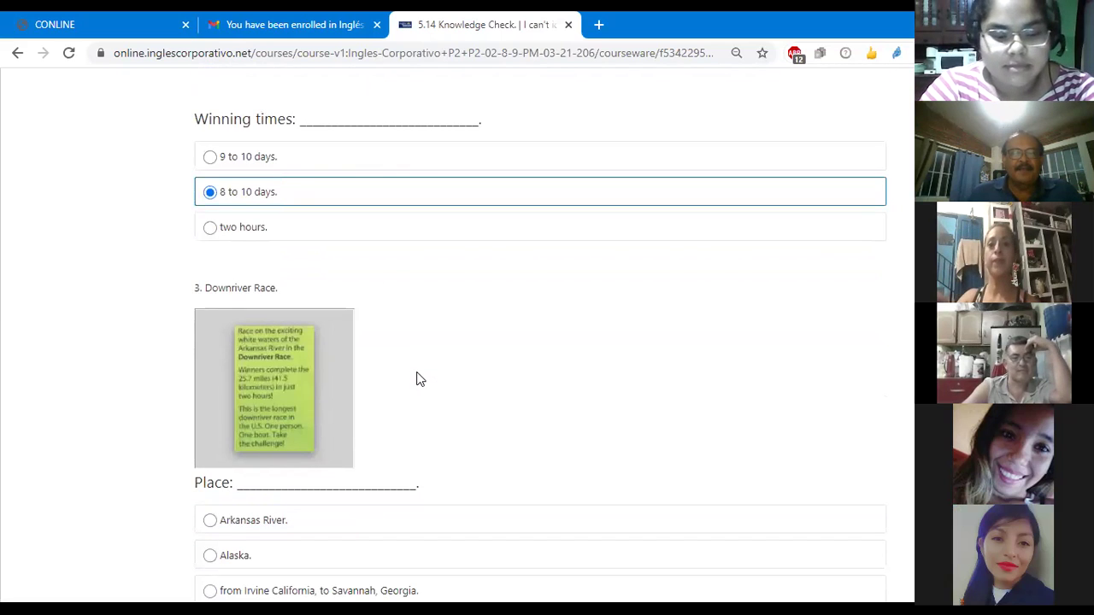
pyautogui.scroll(-3, 419, 379)
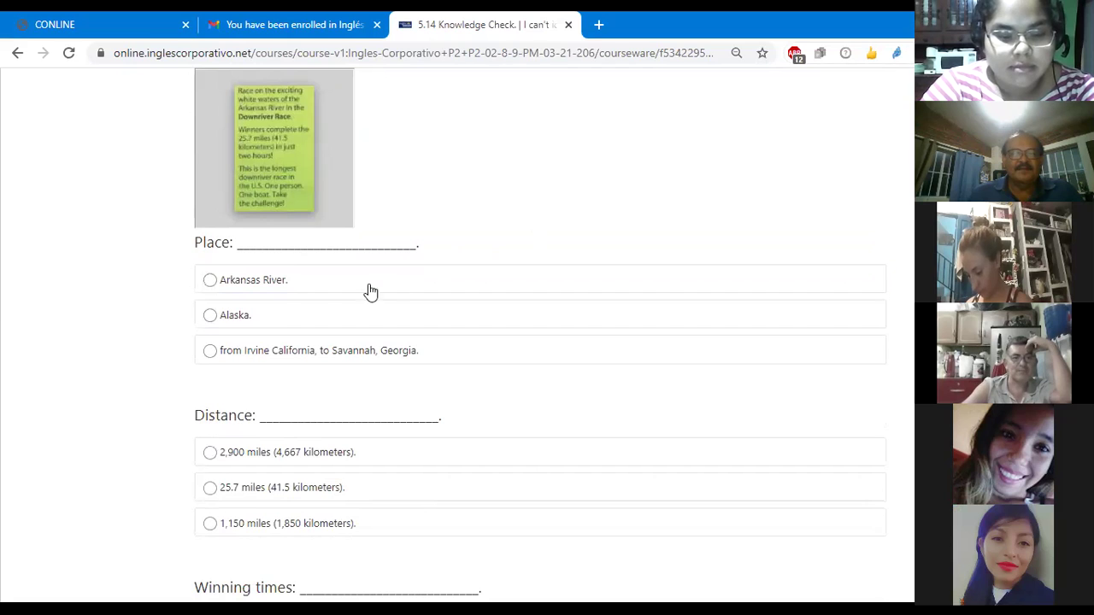
pyautogui.click(209, 282)
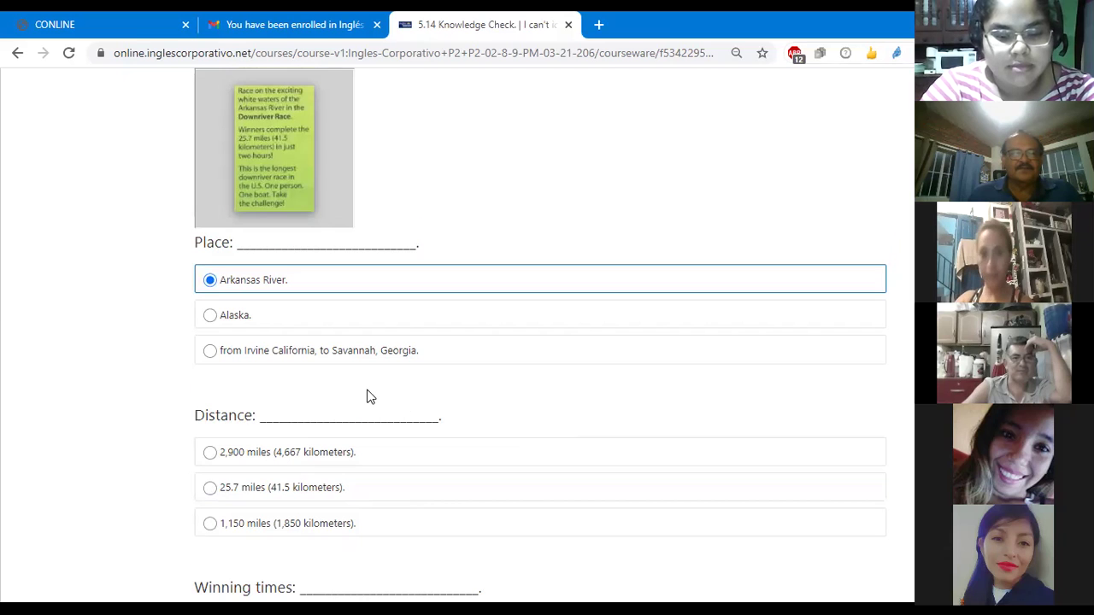
pyautogui.scroll(-2, 370, 397)
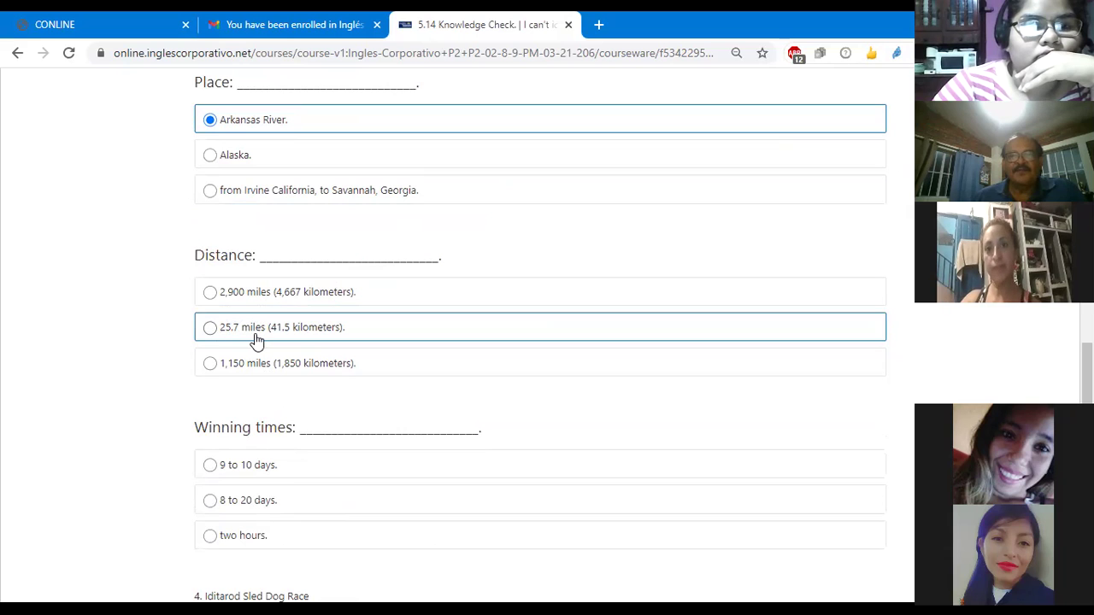
pyautogui.click(210, 329)
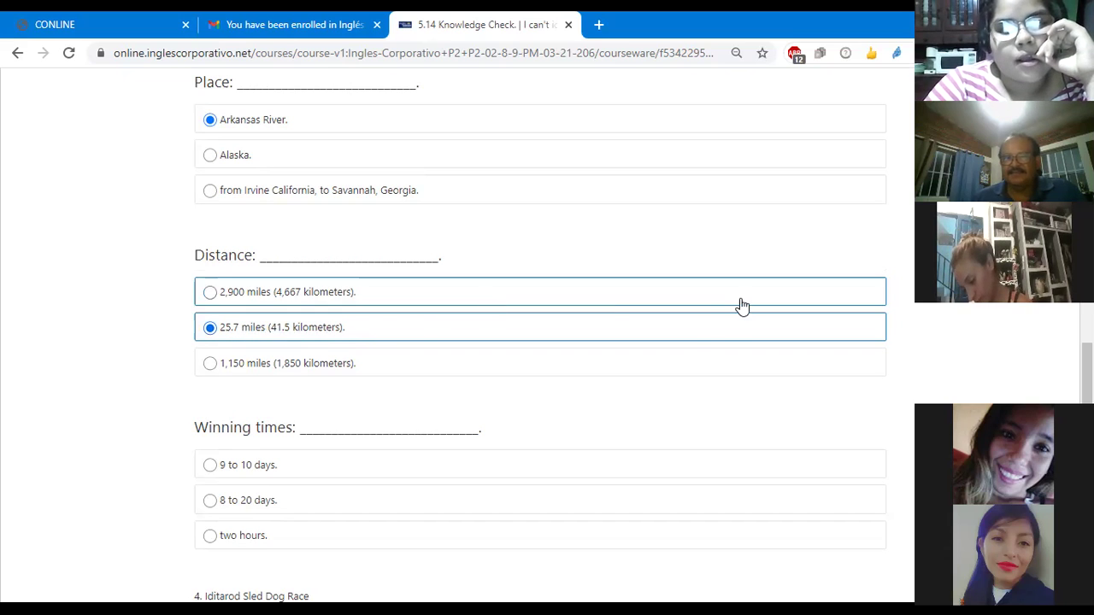
# Answer the winning times question for the Downriver Race with two hours
pyautogui.scroll(-3, 684, 330)
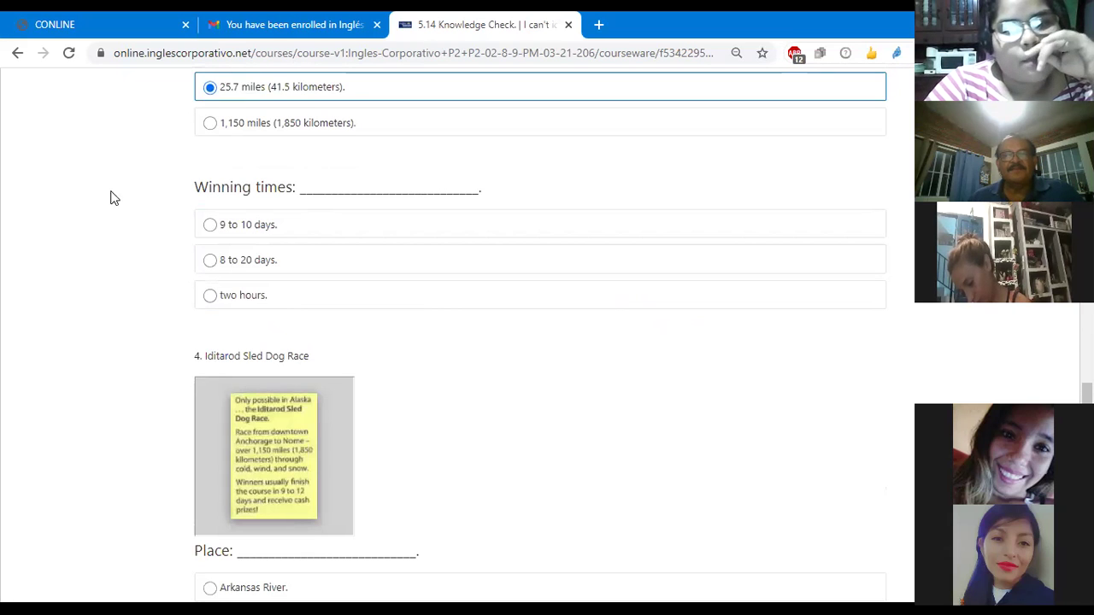
pyautogui.scroll(3, 125, 242)
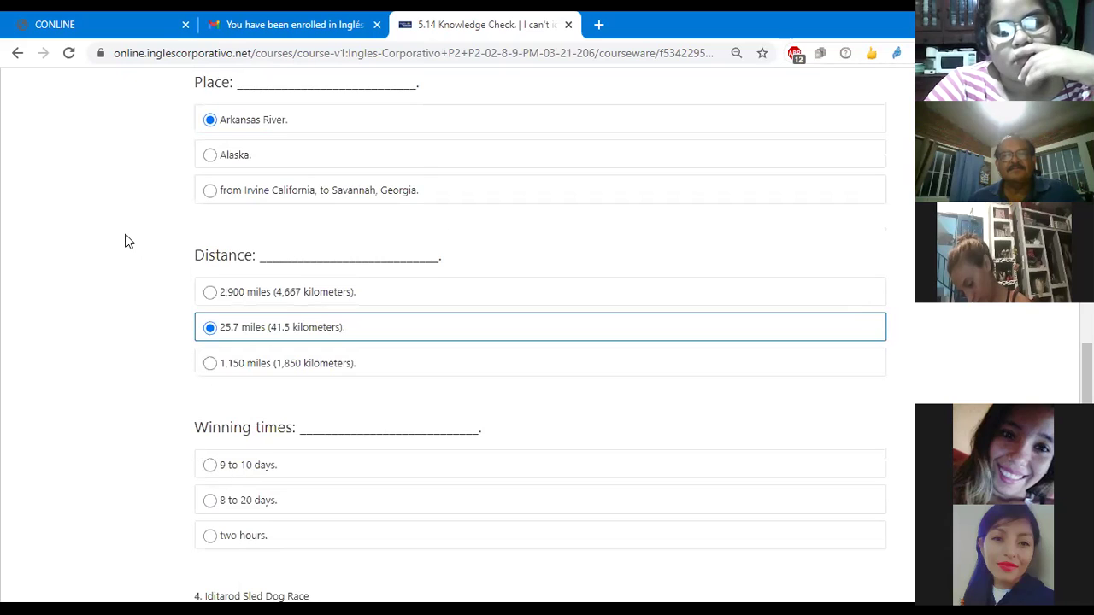
pyautogui.scroll(-2, 124, 242)
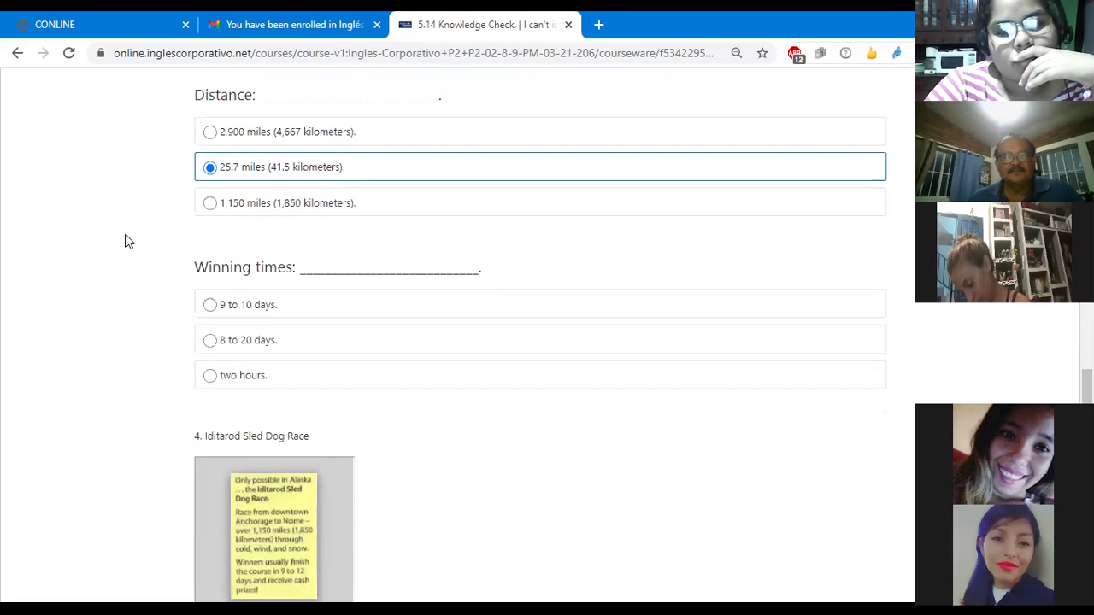
pyautogui.click(210, 381)
# For the Iditarod Sled Dog Race, answer the place as Alaska and the distance as 1,150 miles (1,850 kilometers)
pyautogui.scroll(-3, 357, 364)
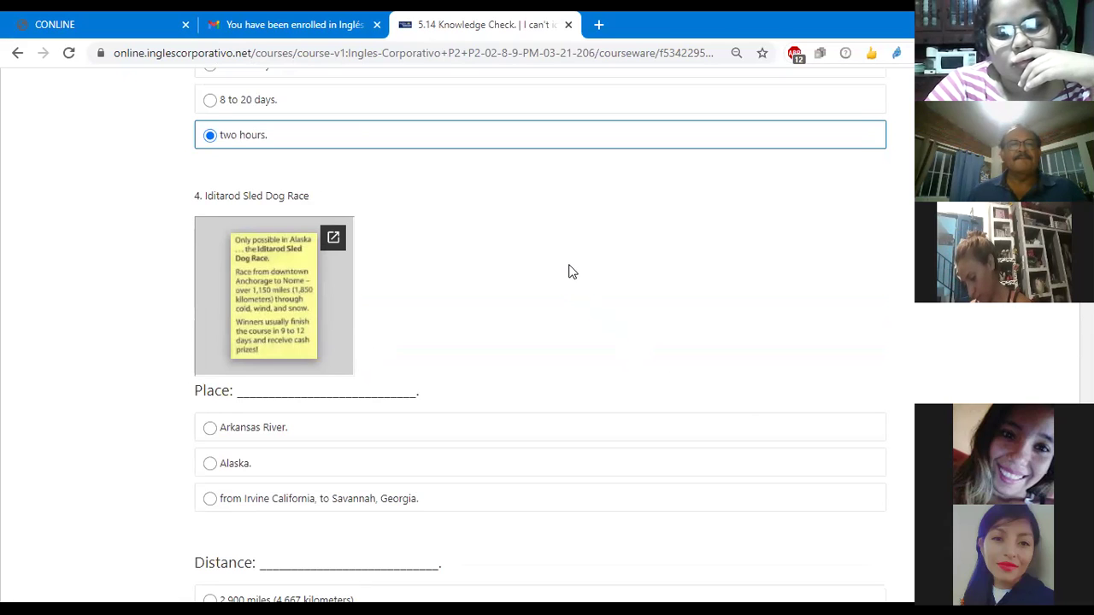
pyautogui.scroll(-2, 434, 224)
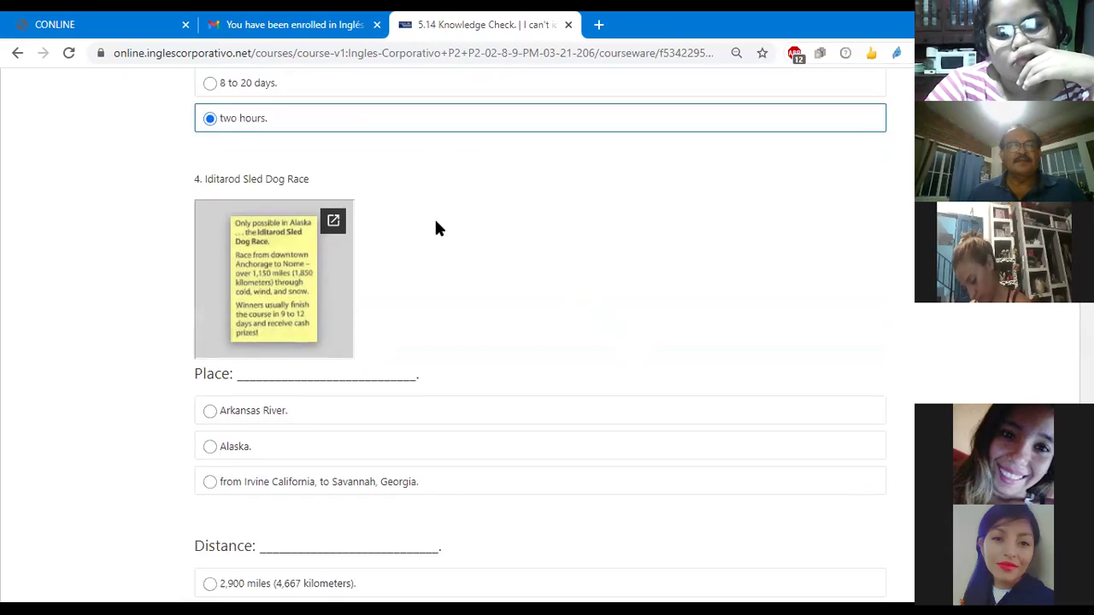
pyautogui.click(210, 305)
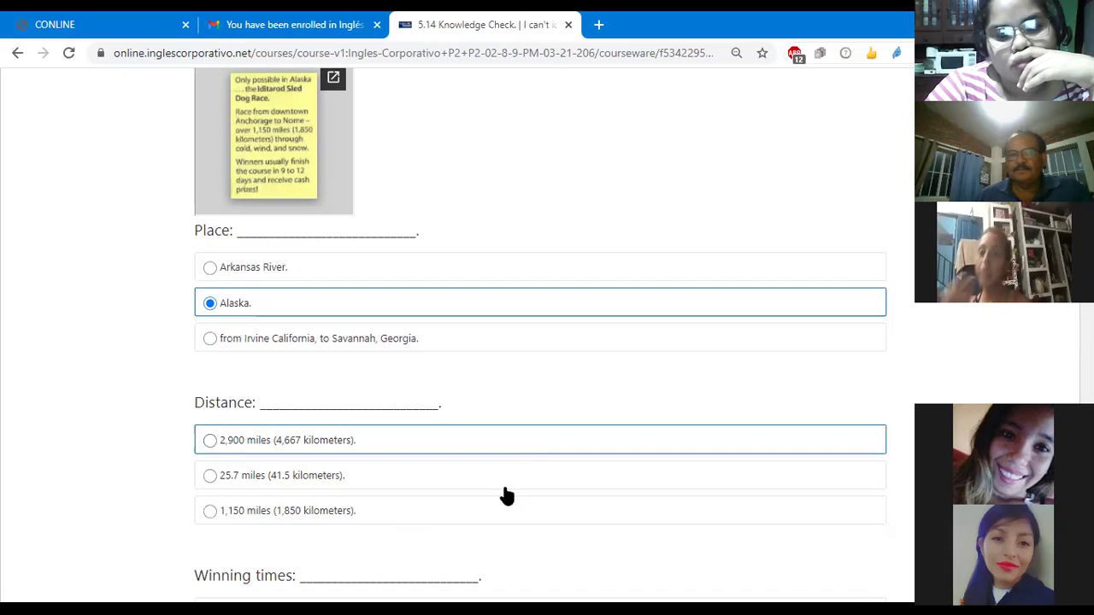
pyautogui.scroll(-1, 476, 458)
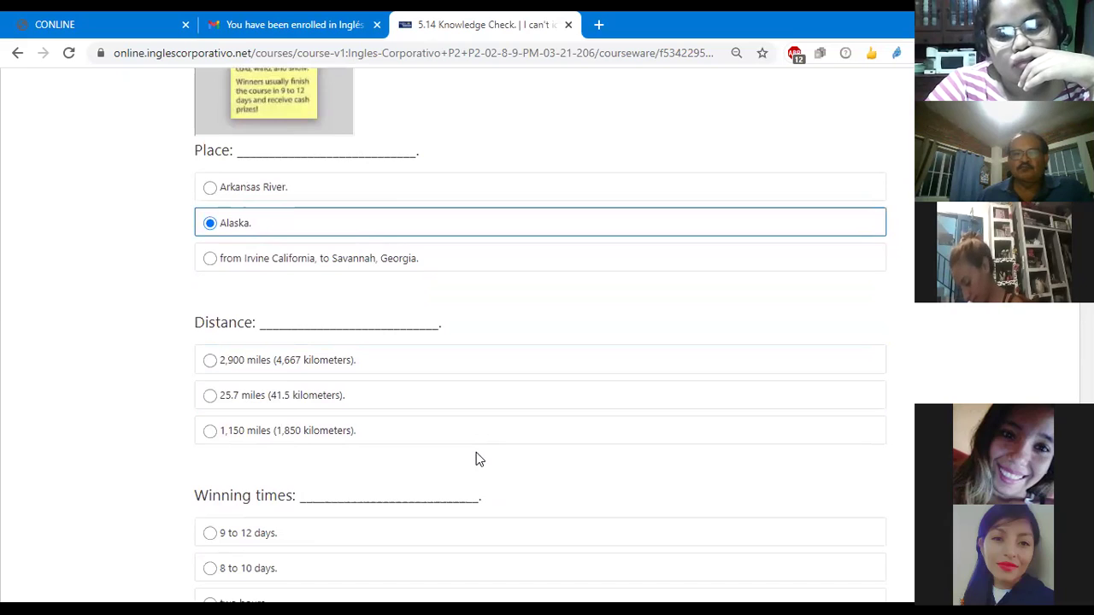
pyautogui.click(209, 436)
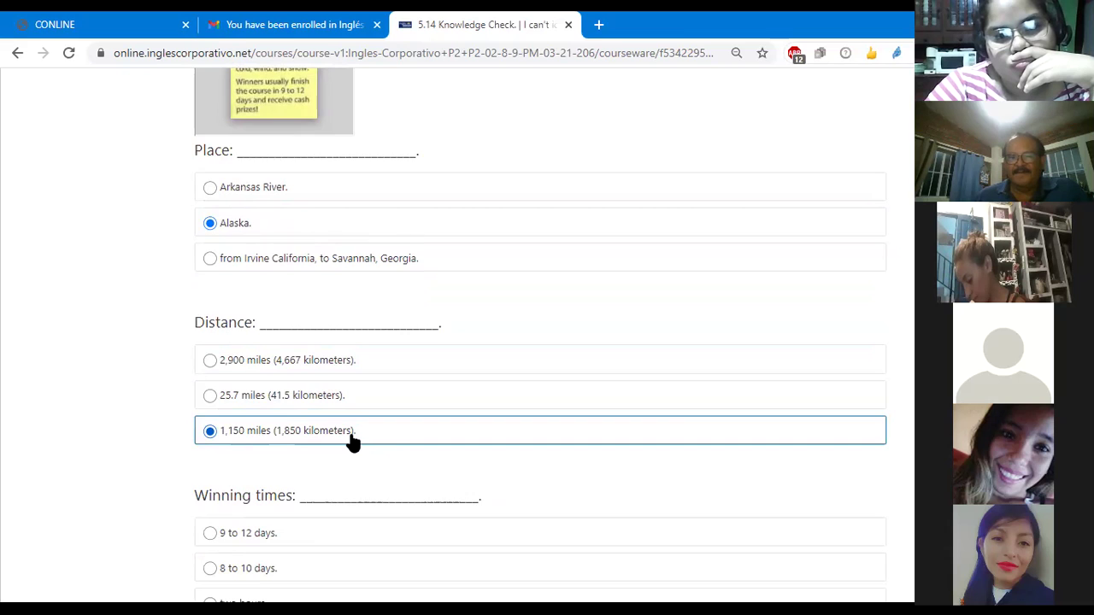
# Answer the winning times question for the Iditarod Sled Dog Race with 9 to 12 days and submit the Knowledge Check
pyautogui.scroll(-2, 352, 442)
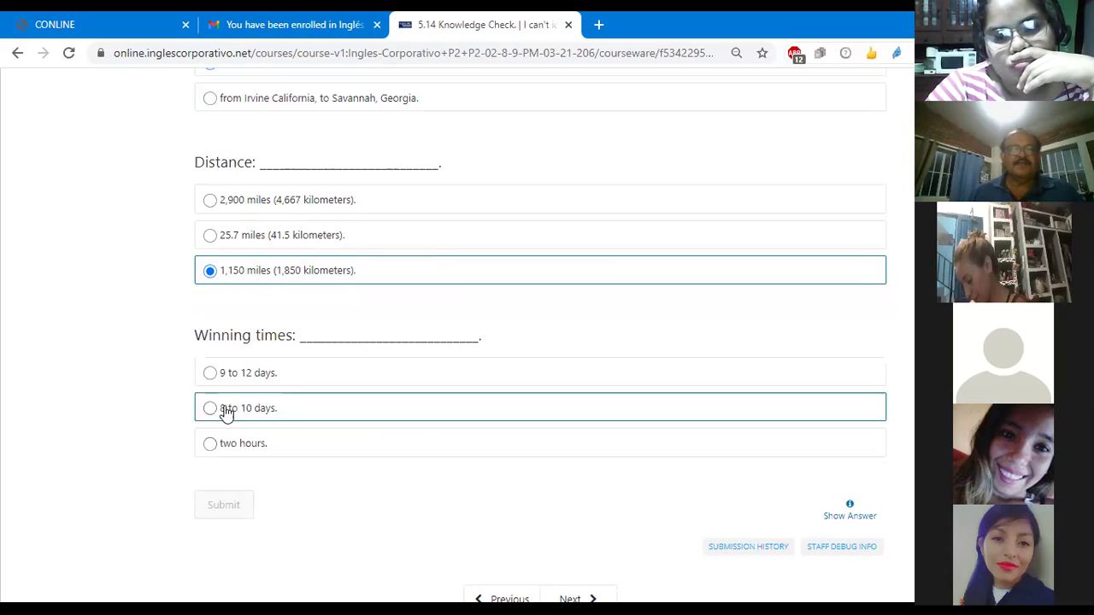
pyautogui.click(211, 374)
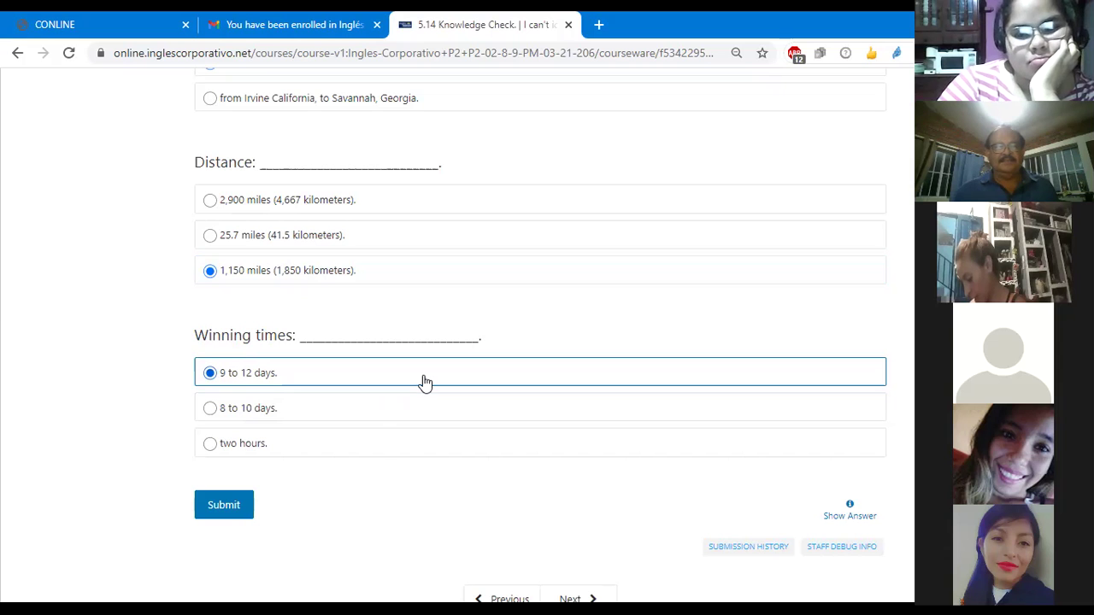
pyautogui.scroll(10, 425, 383)
pyautogui.scroll(12, 426, 383)
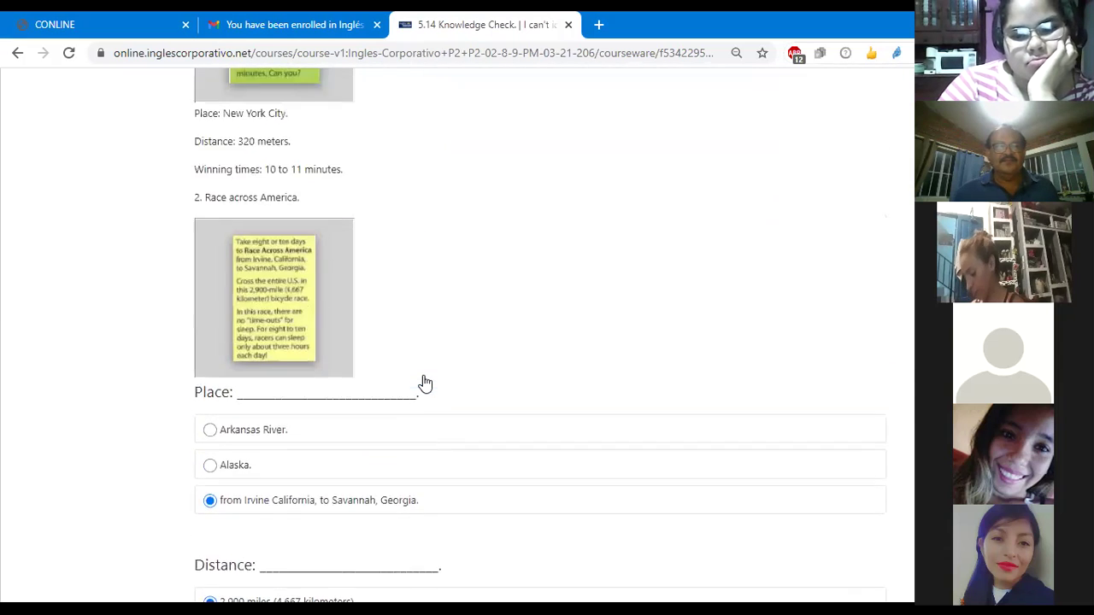
pyautogui.scroll(5, 423, 378)
pyautogui.scroll(-8, 423, 379)
pyautogui.scroll(-15, 423, 381)
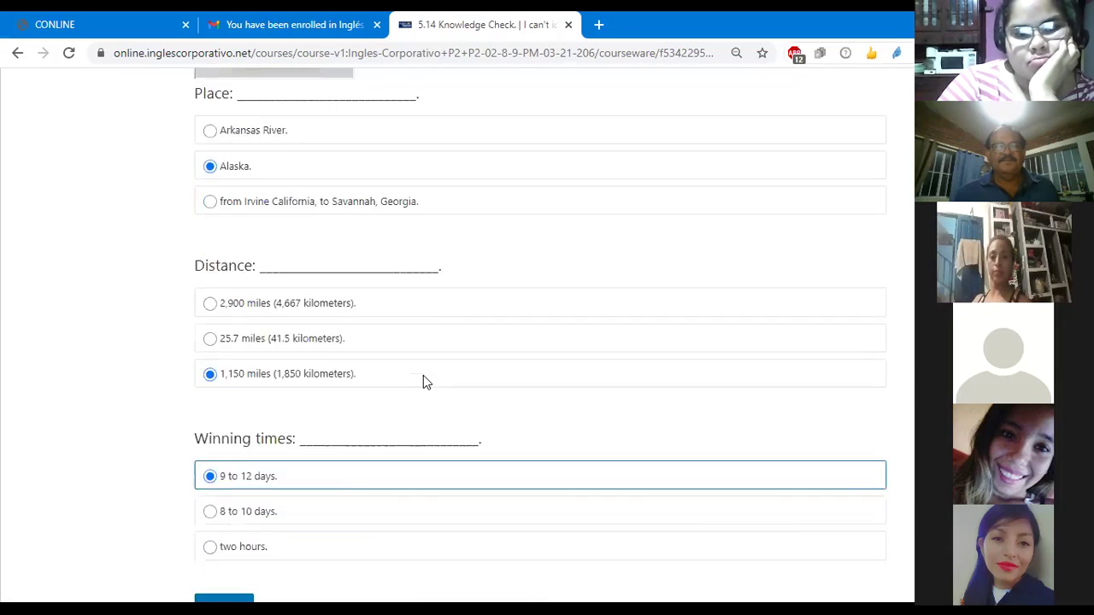
pyautogui.scroll(-3, 423, 381)
pyautogui.click(235, 345)
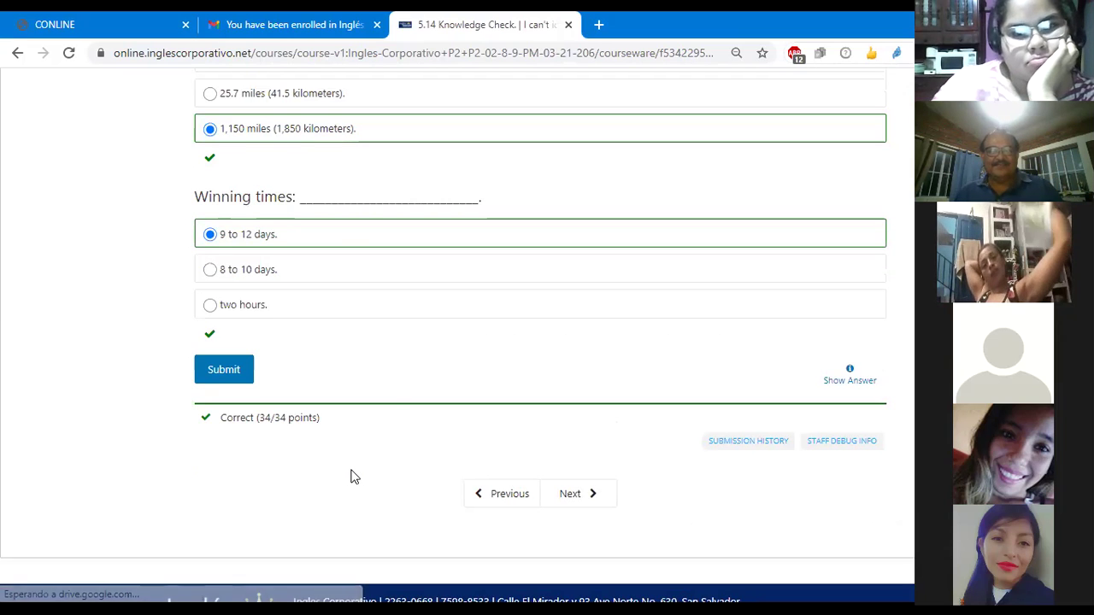
# Review the graded answers for each race and the overall score of the 5.14 Knowledge Check
pyautogui.scroll(6, 353, 477)
pyautogui.scroll(8, 353, 477)
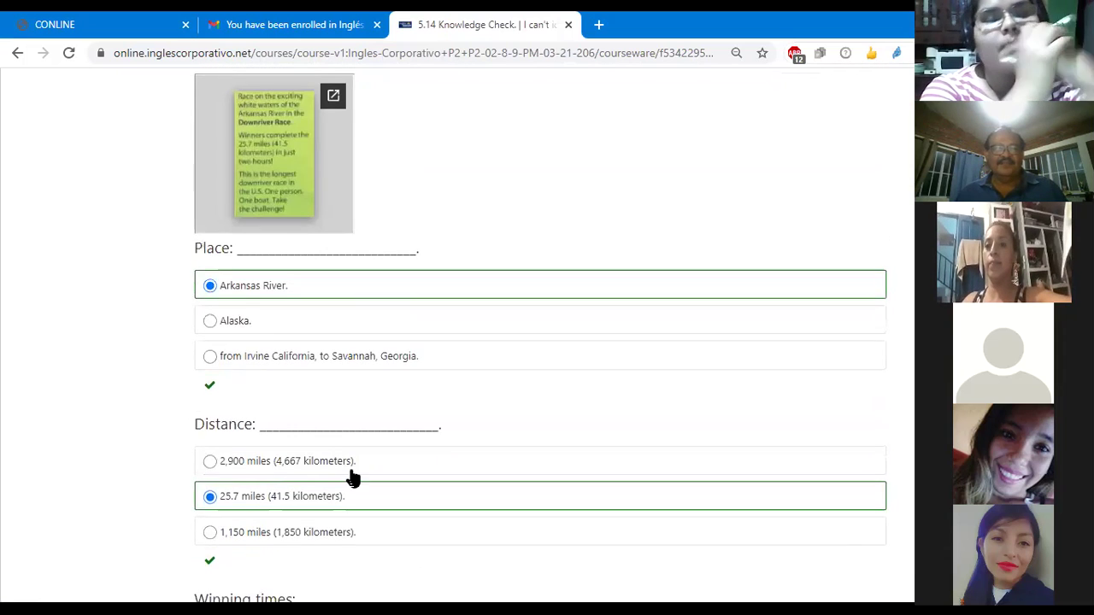
pyautogui.scroll(8, 353, 477)
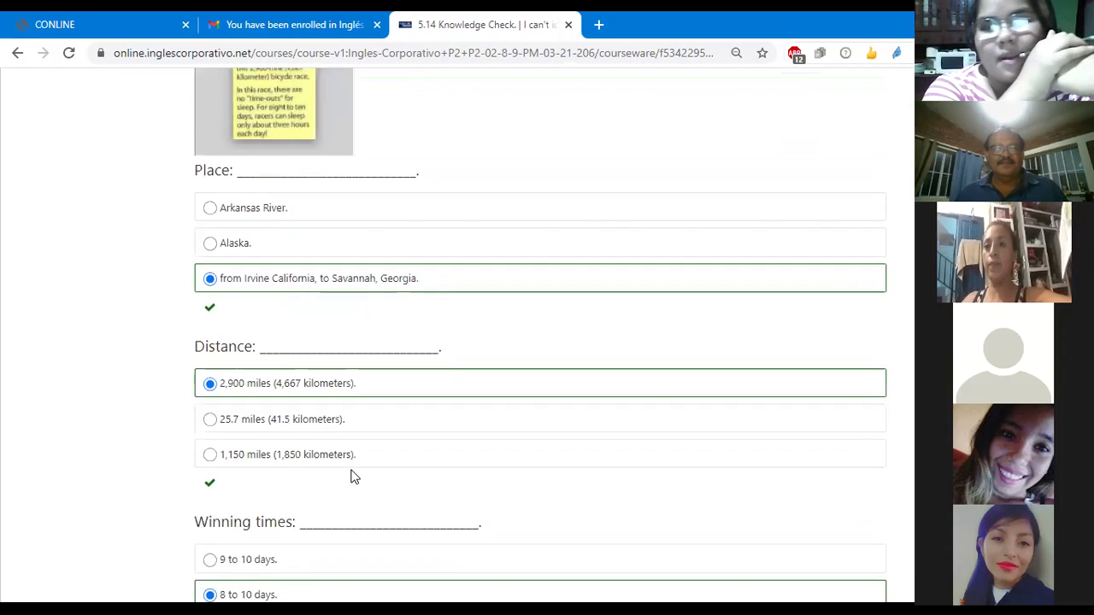
pyautogui.scroll(10, 353, 476)
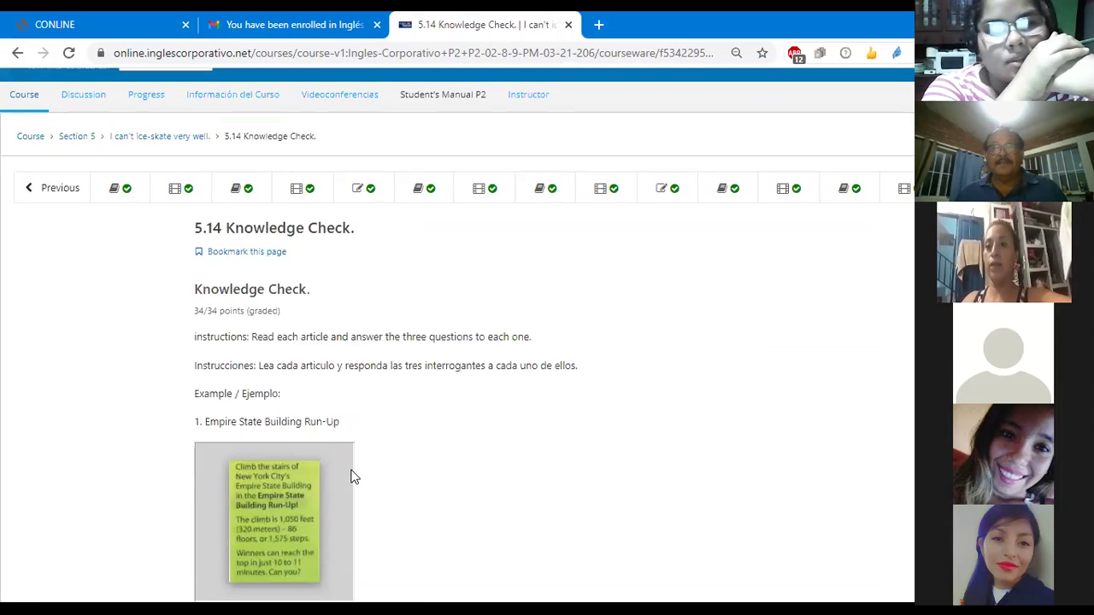
pyautogui.moveTo(354, 466)
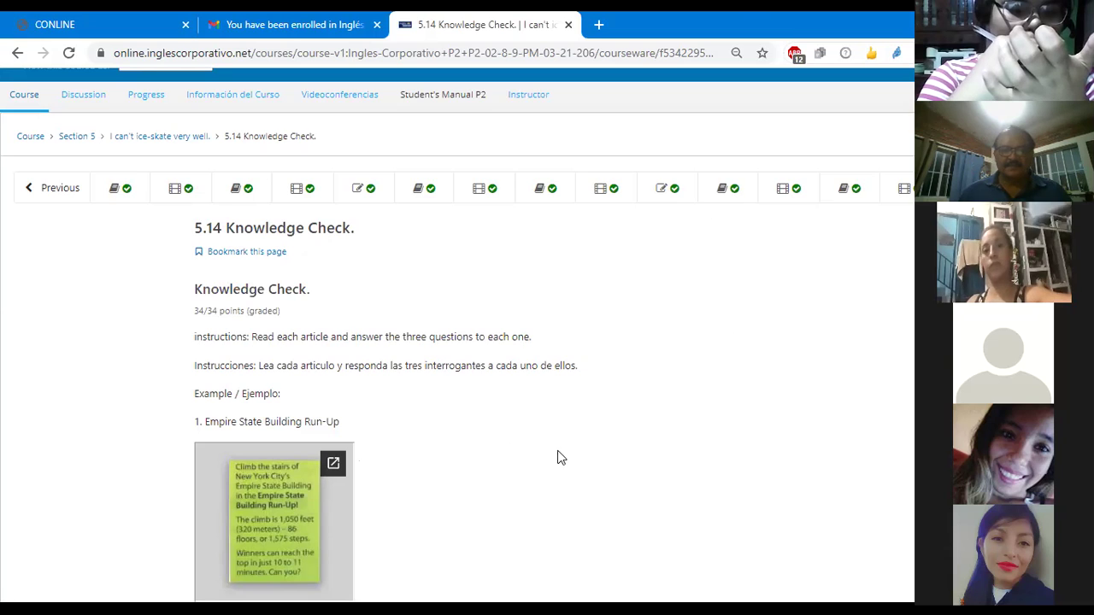
pyautogui.scroll(-13, 560, 457)
pyautogui.scroll(2, 564, 453)
pyautogui.scroll(10, 569, 445)
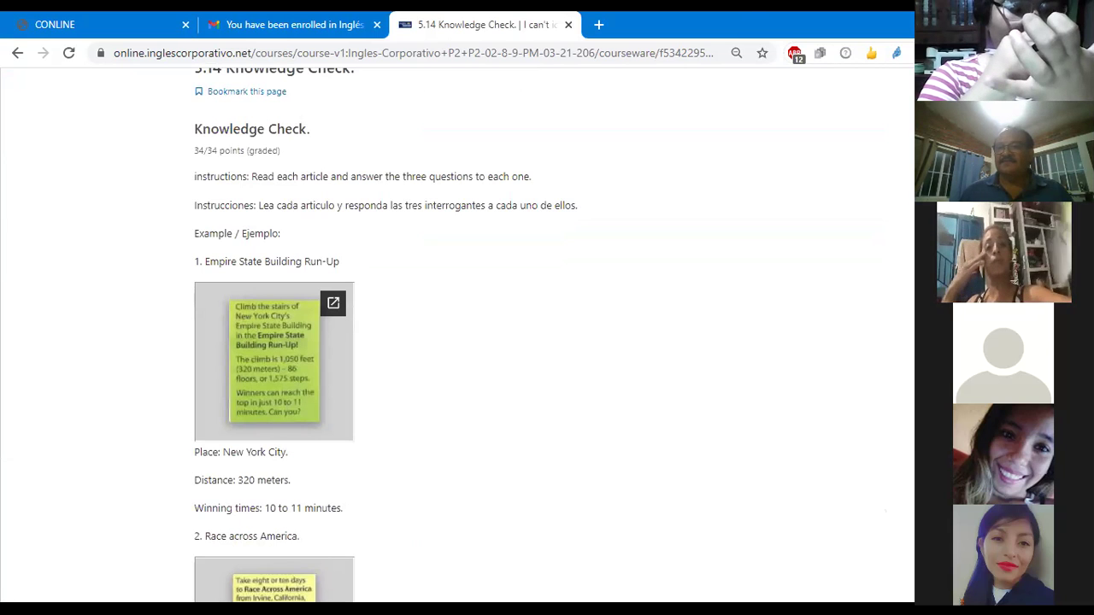
pyautogui.scroll(4, 461, 341)
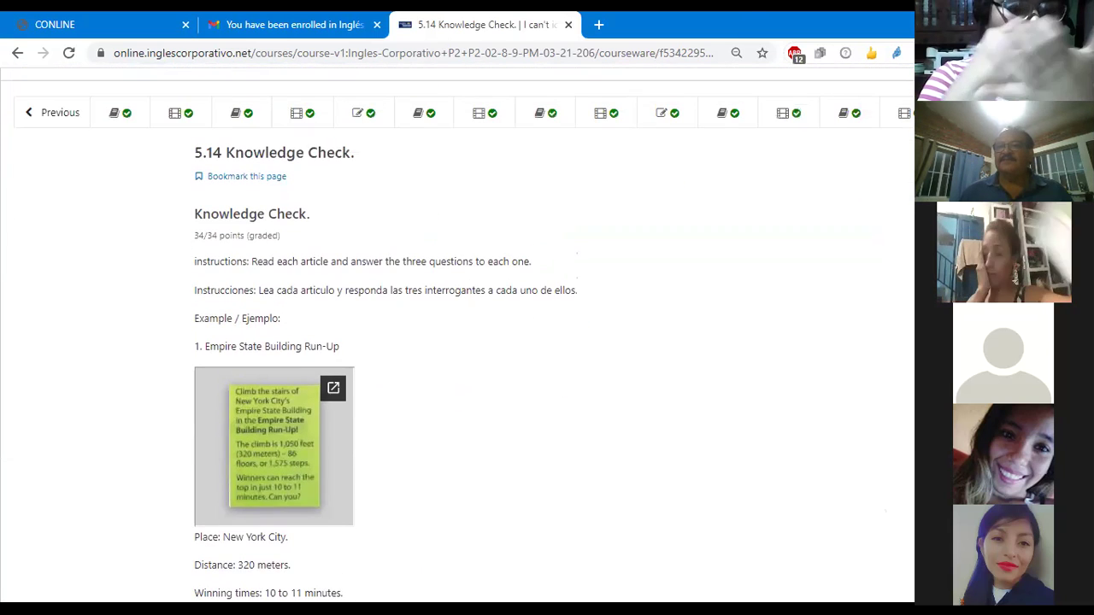